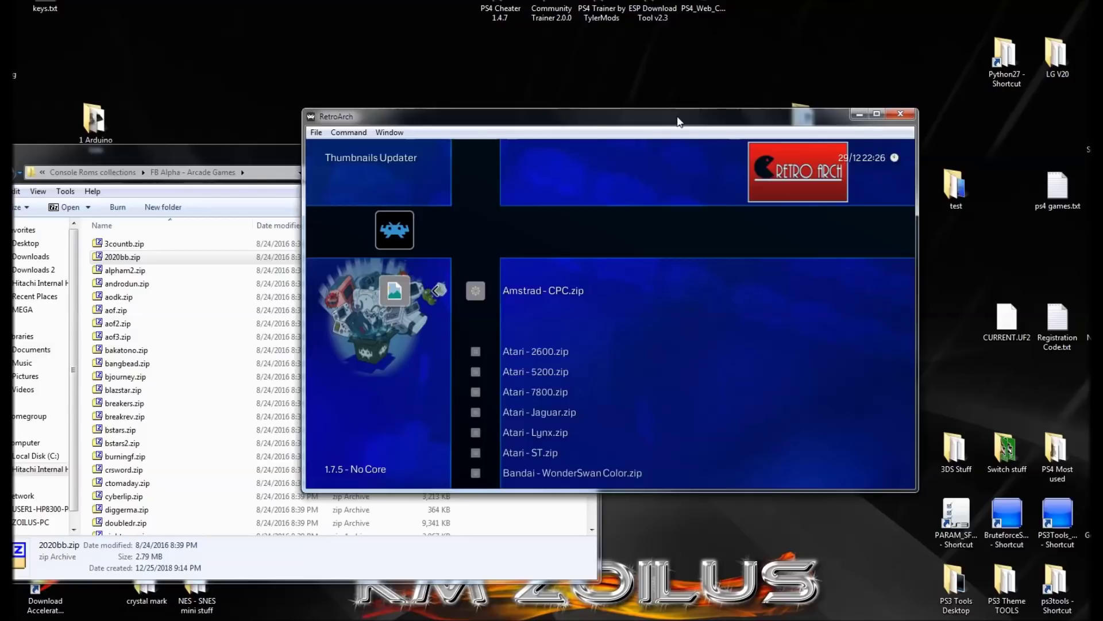
Look through the per-system packs in the Thumbnails Updater, from Amstrad - CPC.zip to Casio - Loopy.zip, and return to the main menu
key(Down)
key(Down)
key(Down)
key(Down)
key(Down)
key(Down)
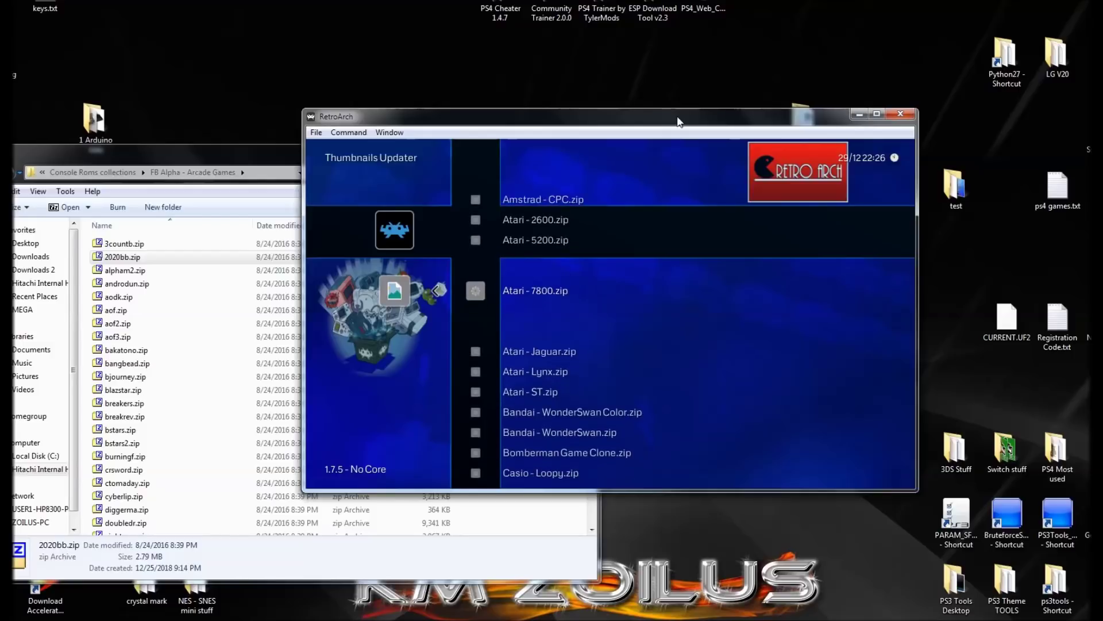
key(Down)
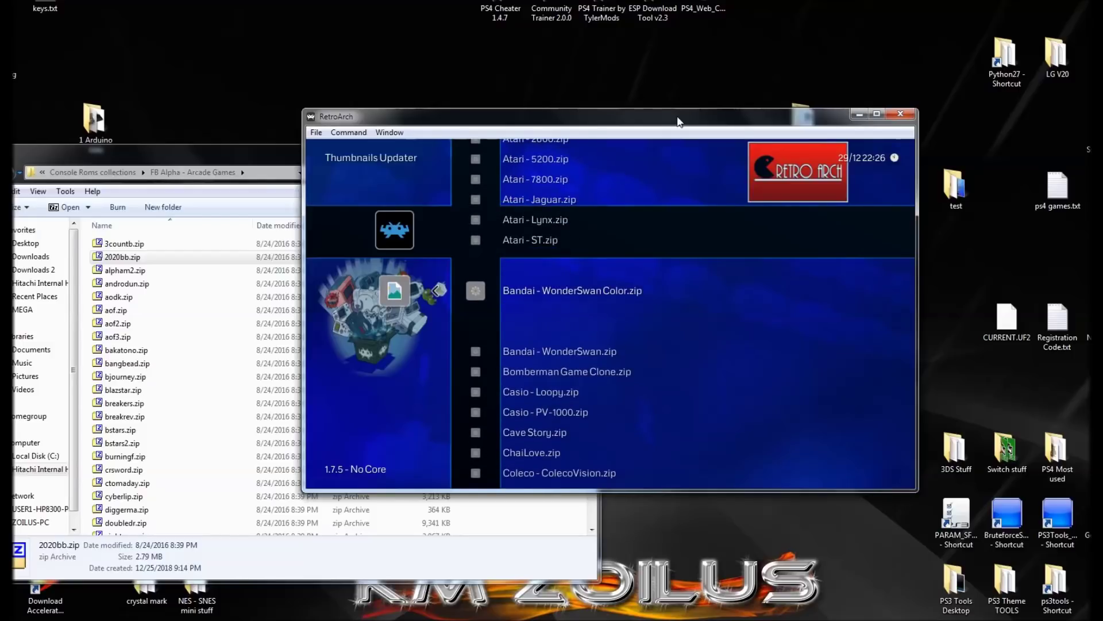
key(Down)
key(Down)
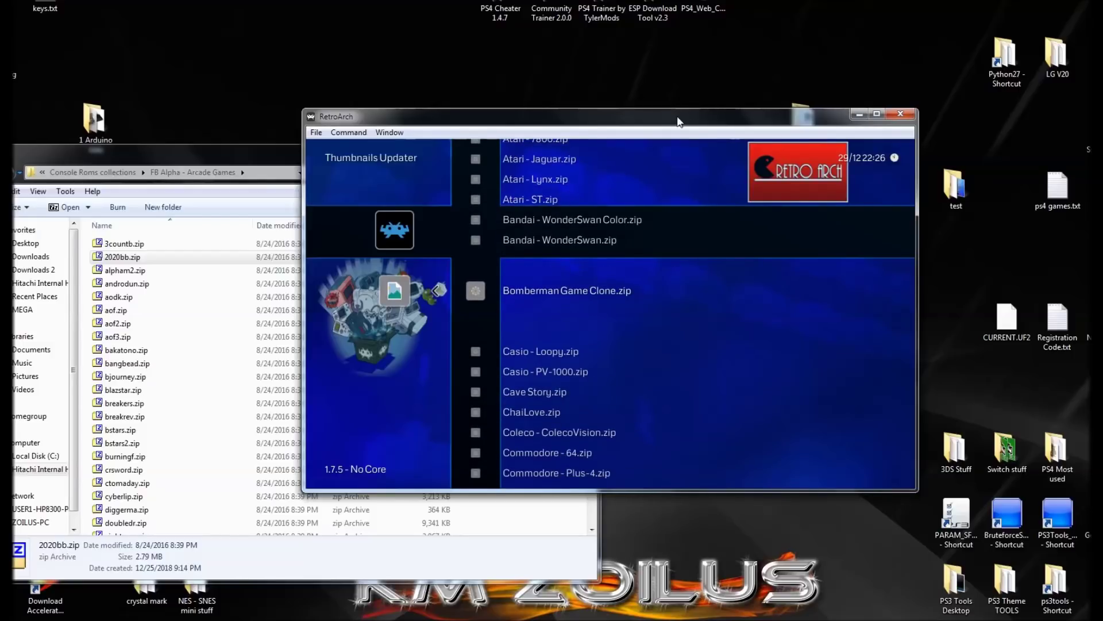
key(Down)
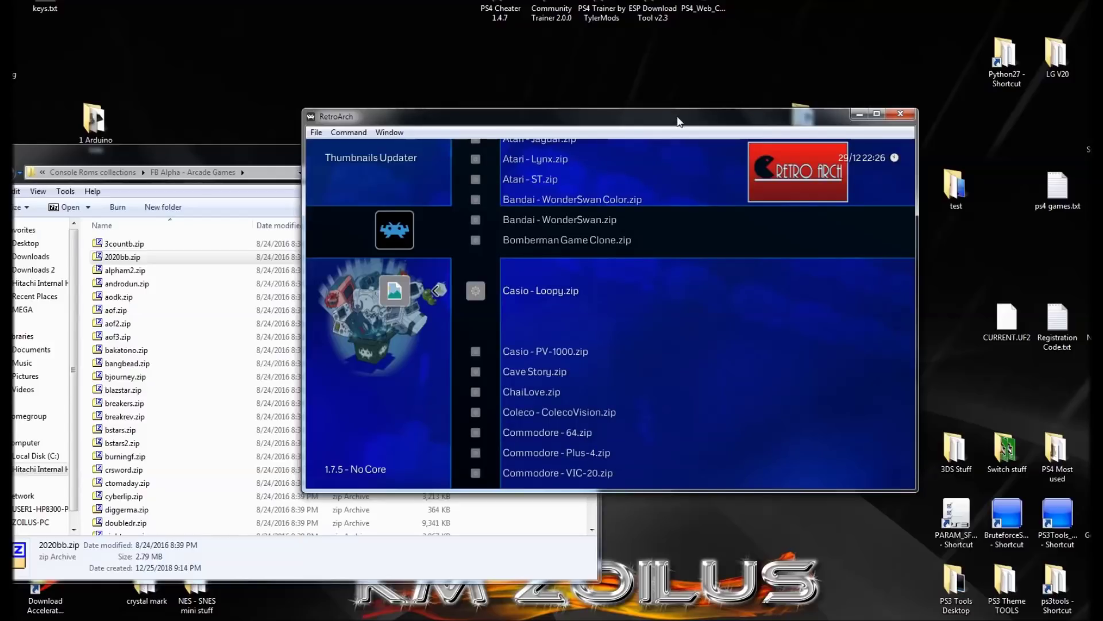
key(BackSpace)
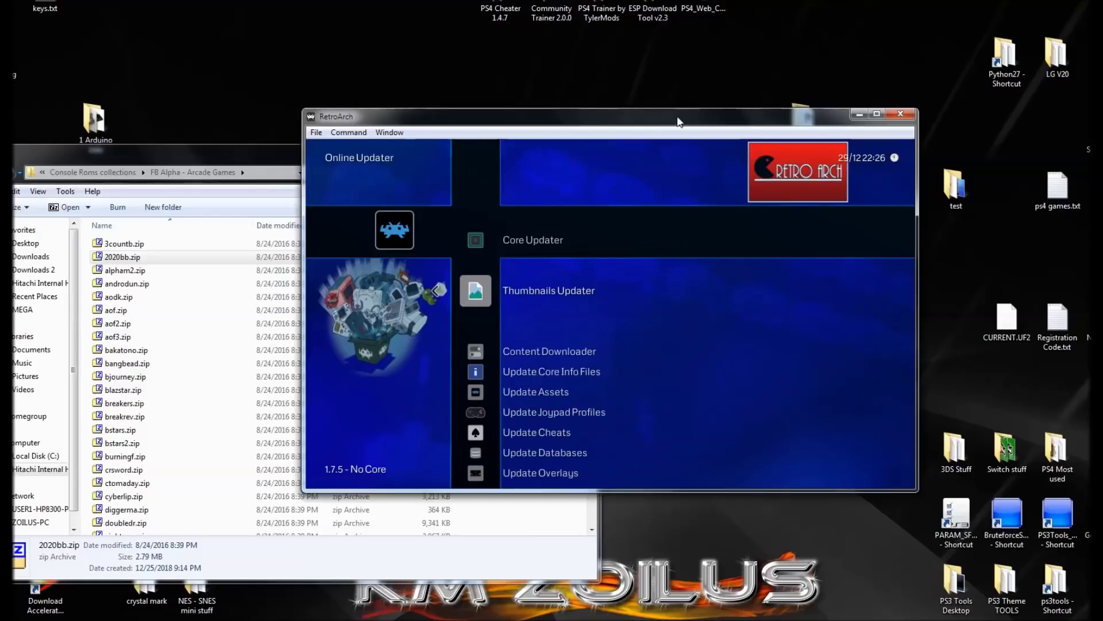
key(BackSpace)
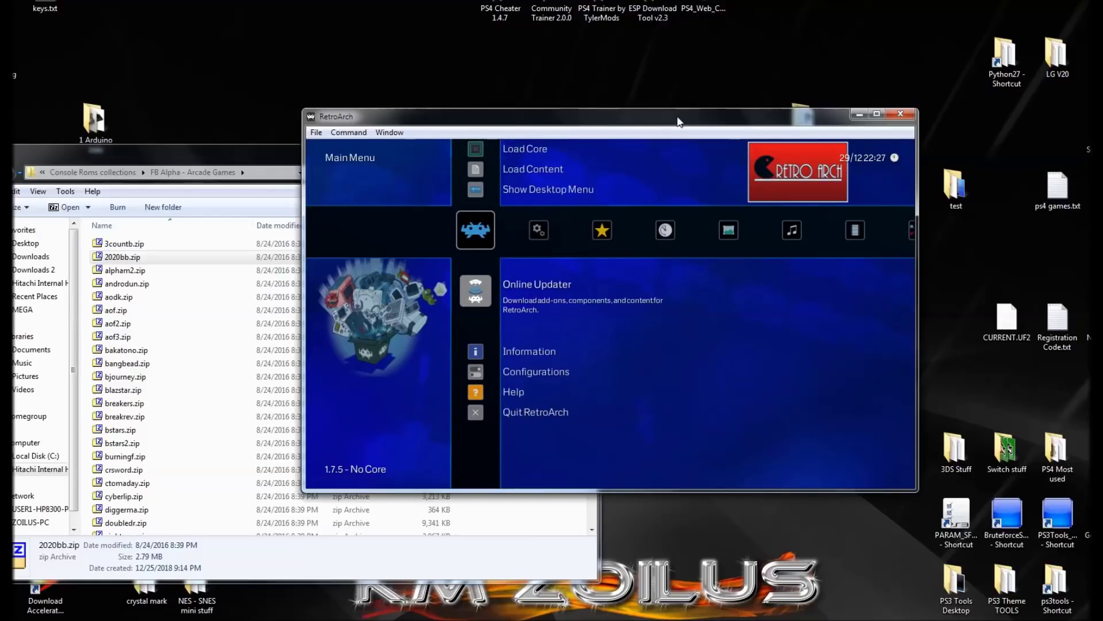
Go past the settings, favorites and netplay categories to view the Atari - 2600 playlist with its thumbnails
key(Up)
key(Up)
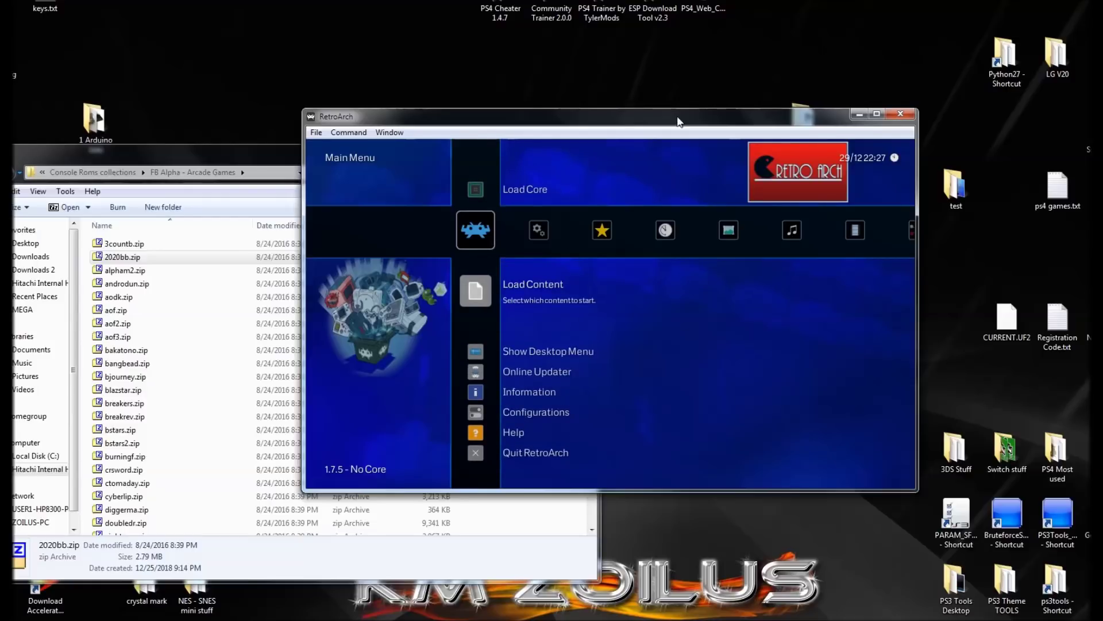
key(Right)
key(Right)
key(Right)
key(Right)
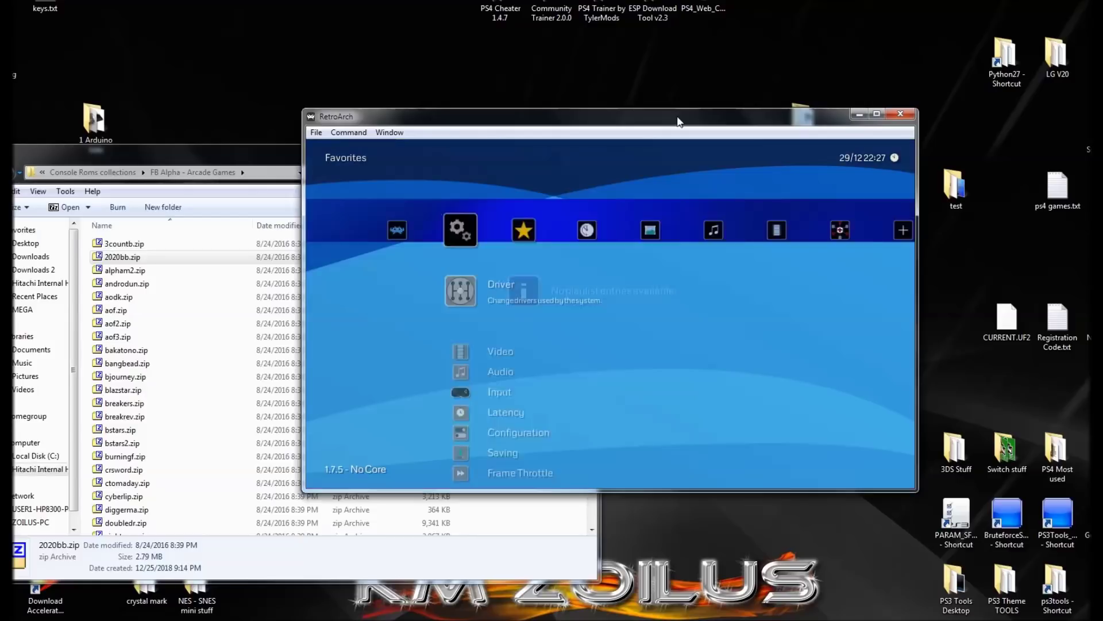
key(Right)
key(Right)
key(Right)
key(Right)
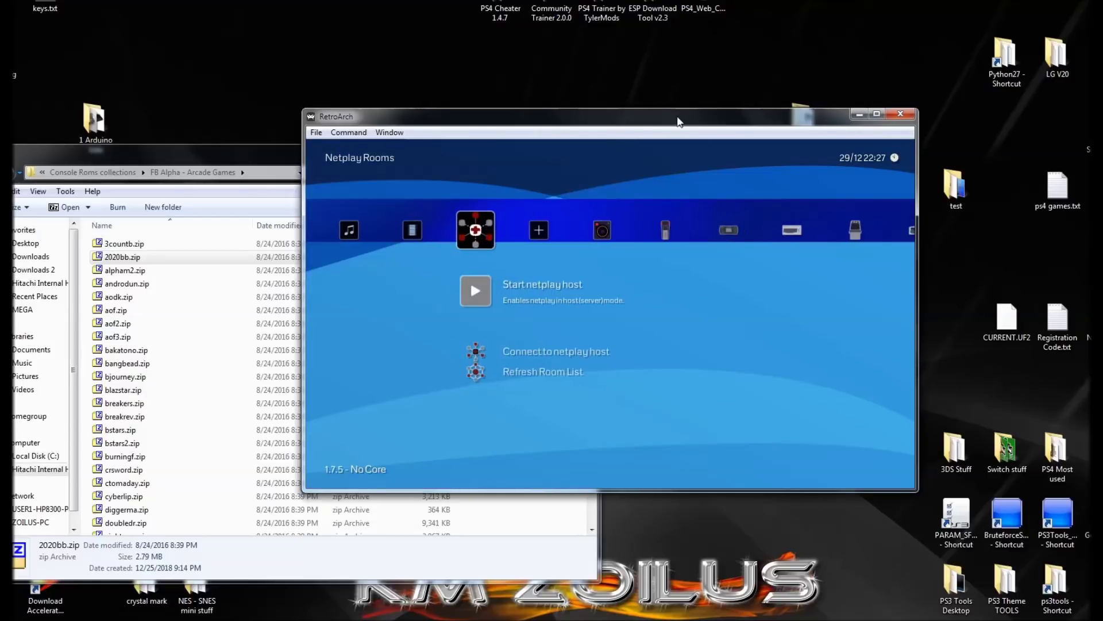
key(Right)
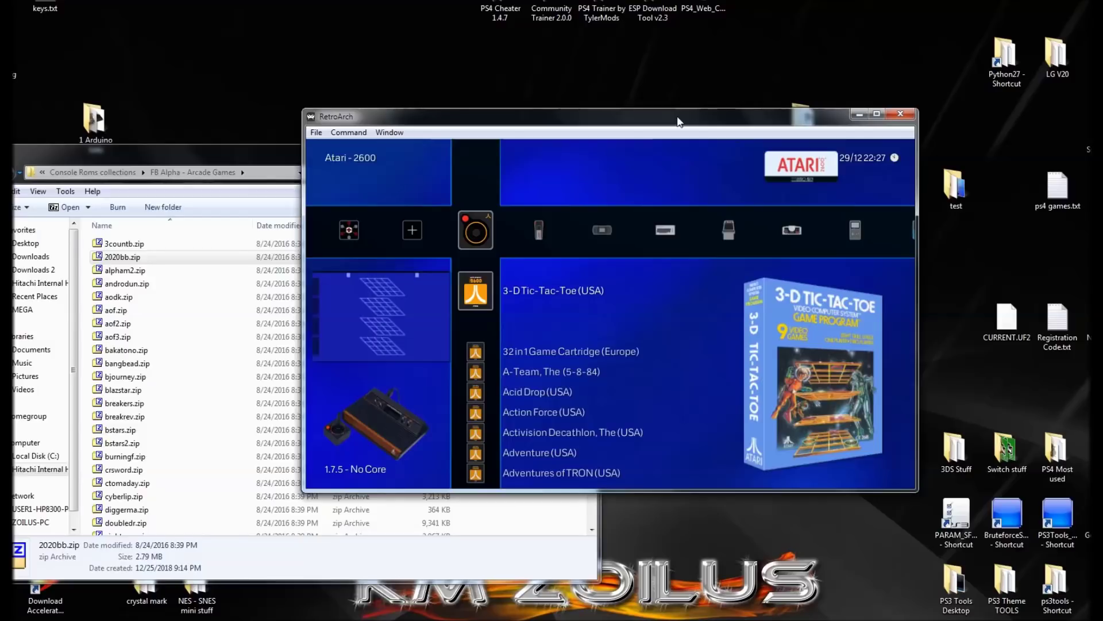
View the FB Alpha - Arcade Games playlist and compare its 2020 Super Baseball entry with 2020bb.zip in the ROM folder
key(Right)
key(Right)
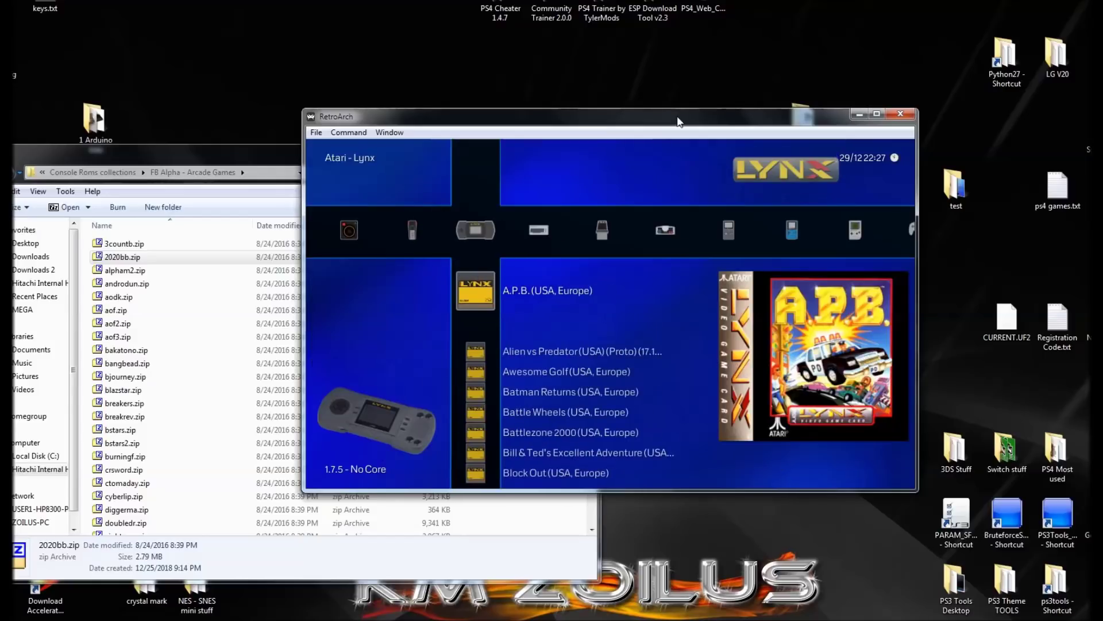
key(Right)
key(Right)
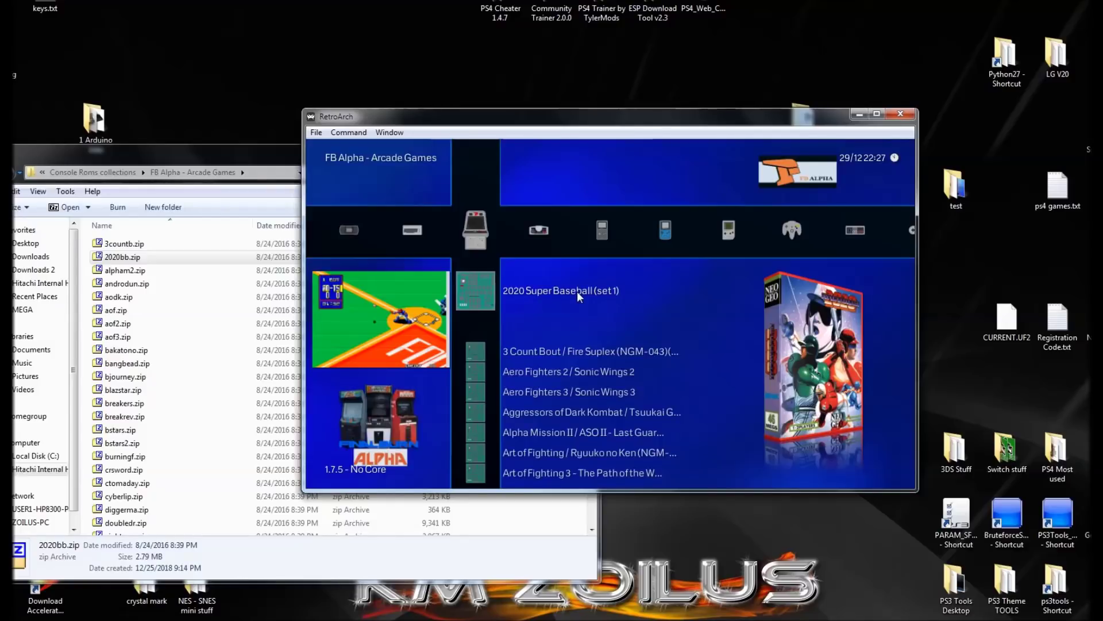
click(149, 260)
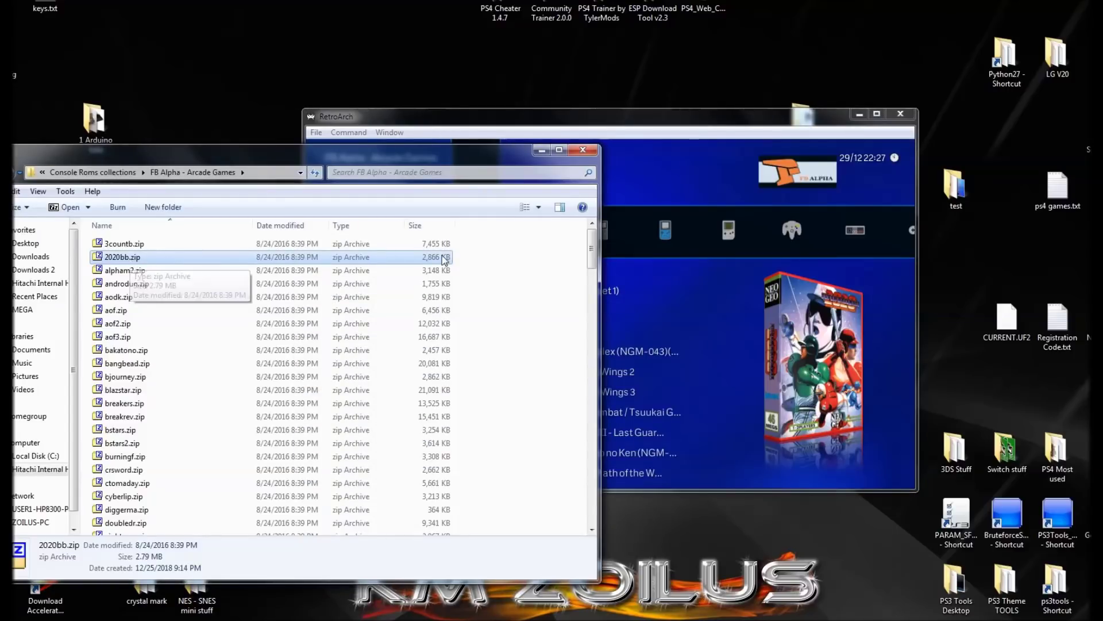
click(644, 138)
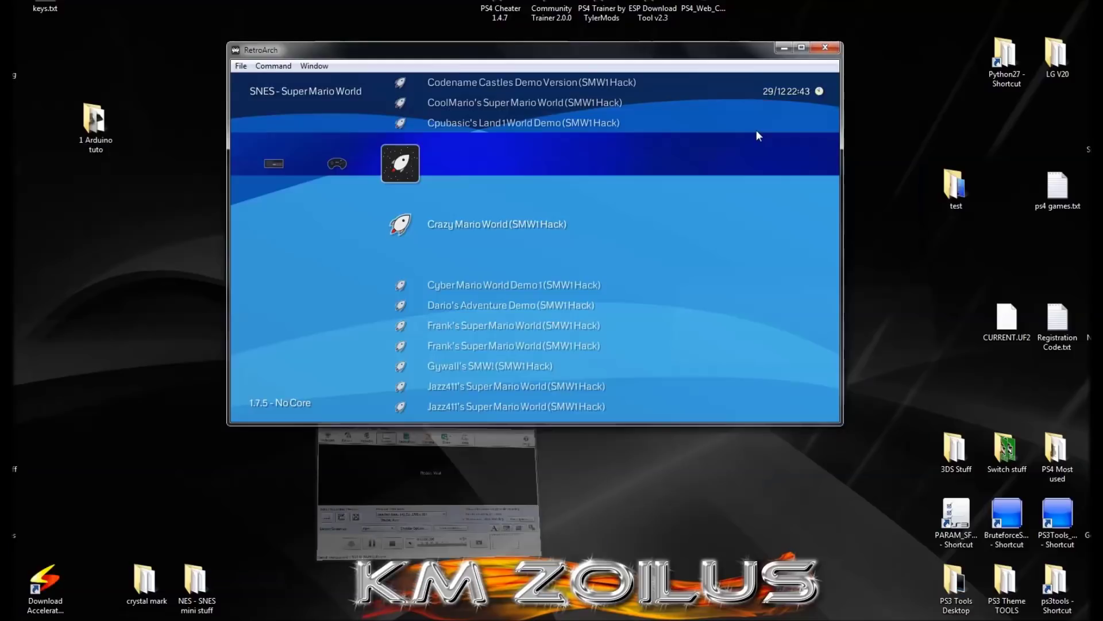
Examine the artwork of the Sega and Super Nintendo playlists, then return to the SNES - Super Mario World Homebrews playlist
key(Left)
key(Left)
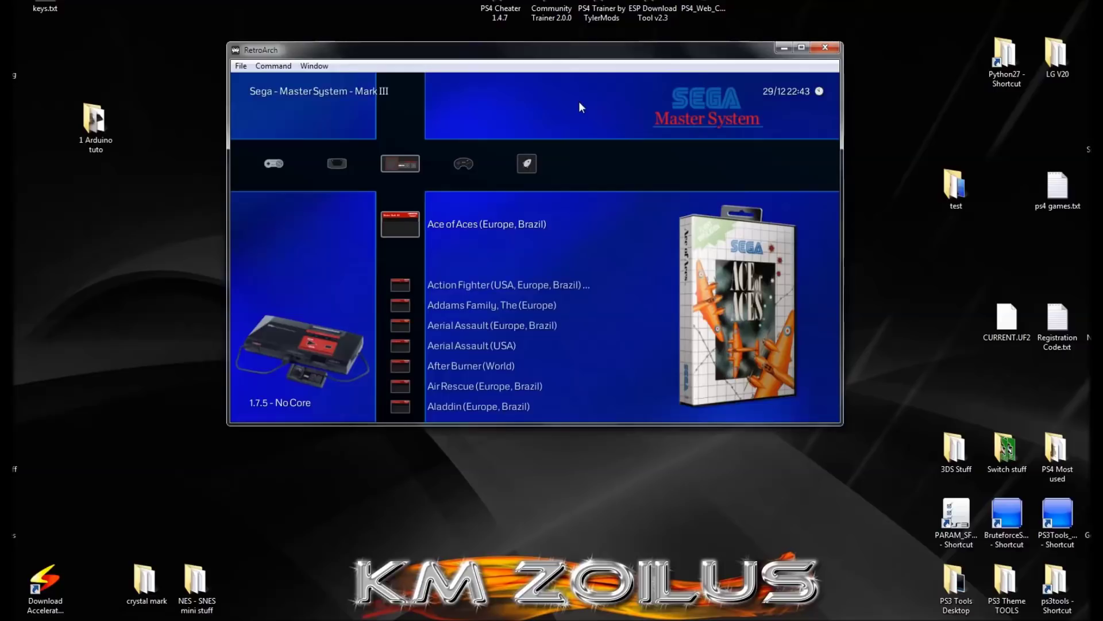
key(Left)
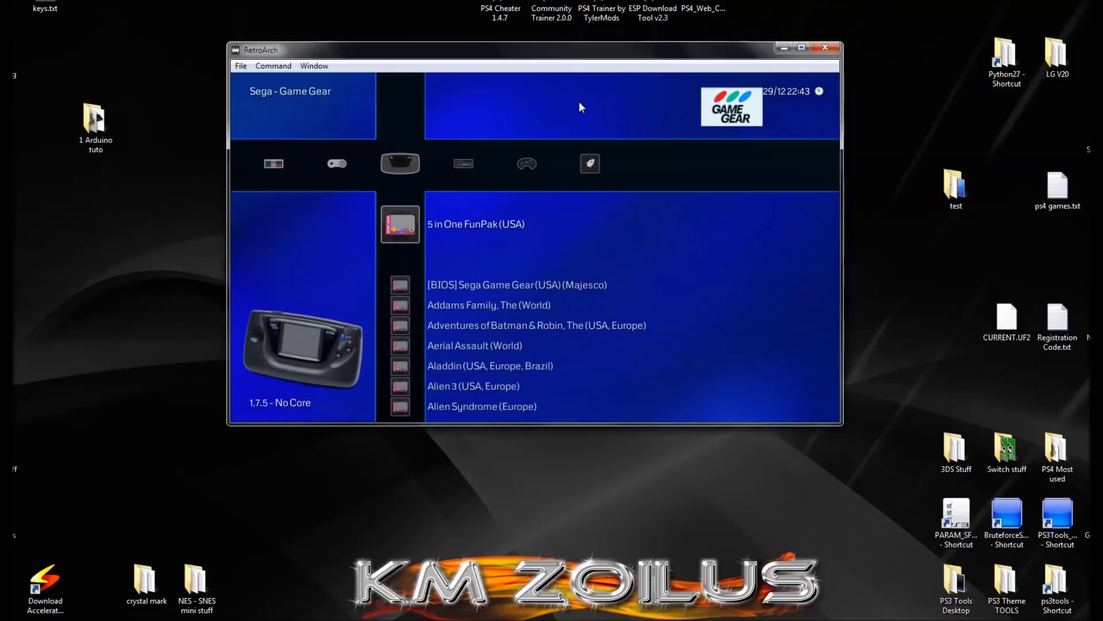
key(Left)
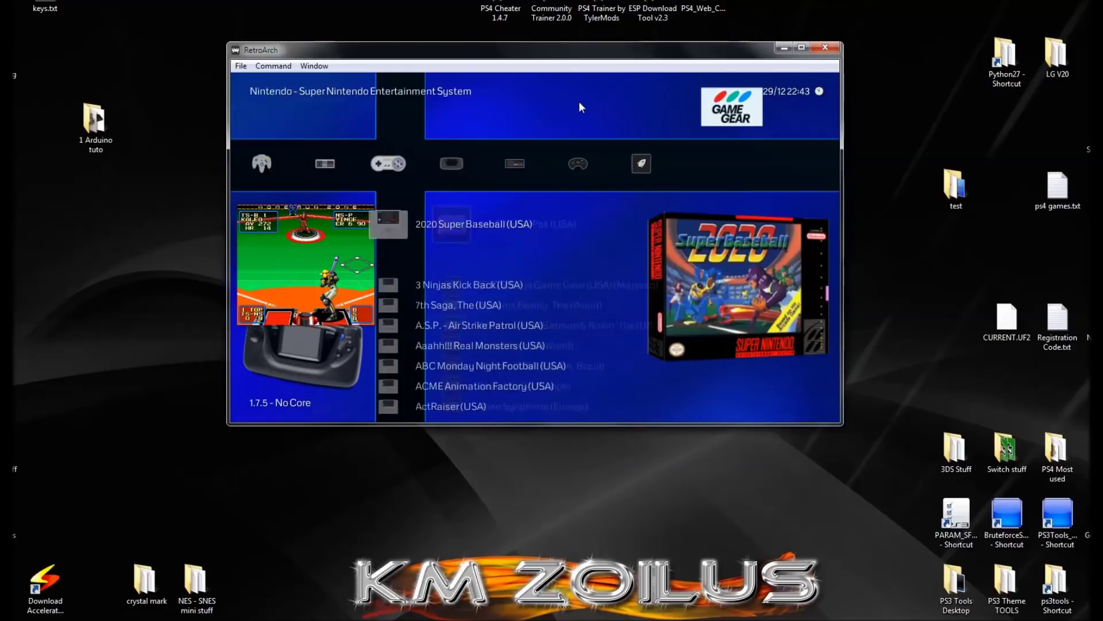
key(Right)
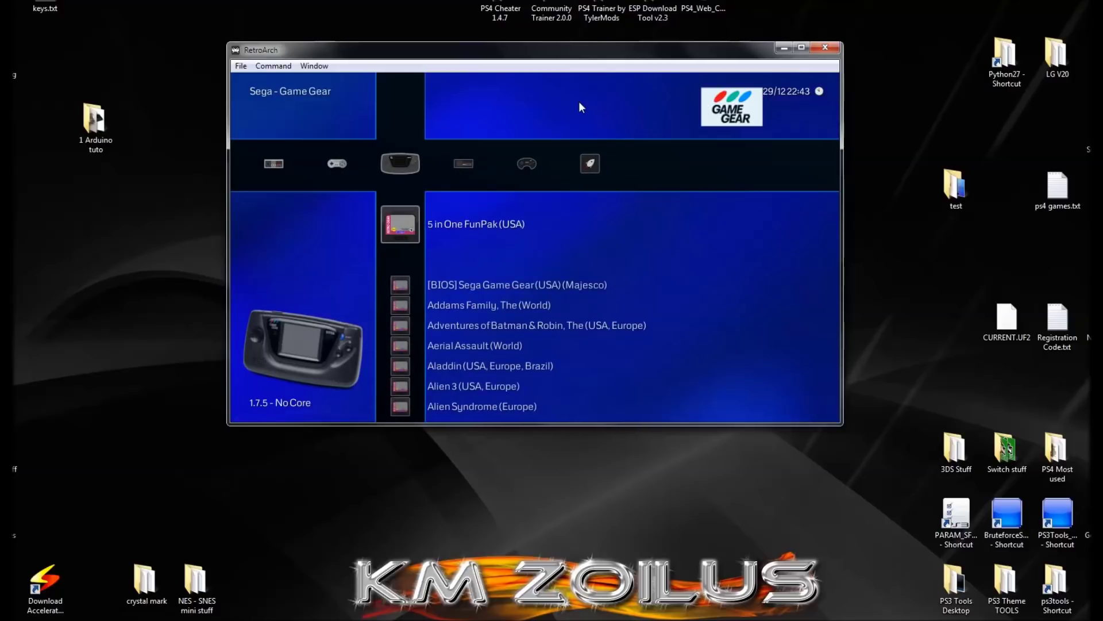
key(Right)
key(Right)
key(Right)
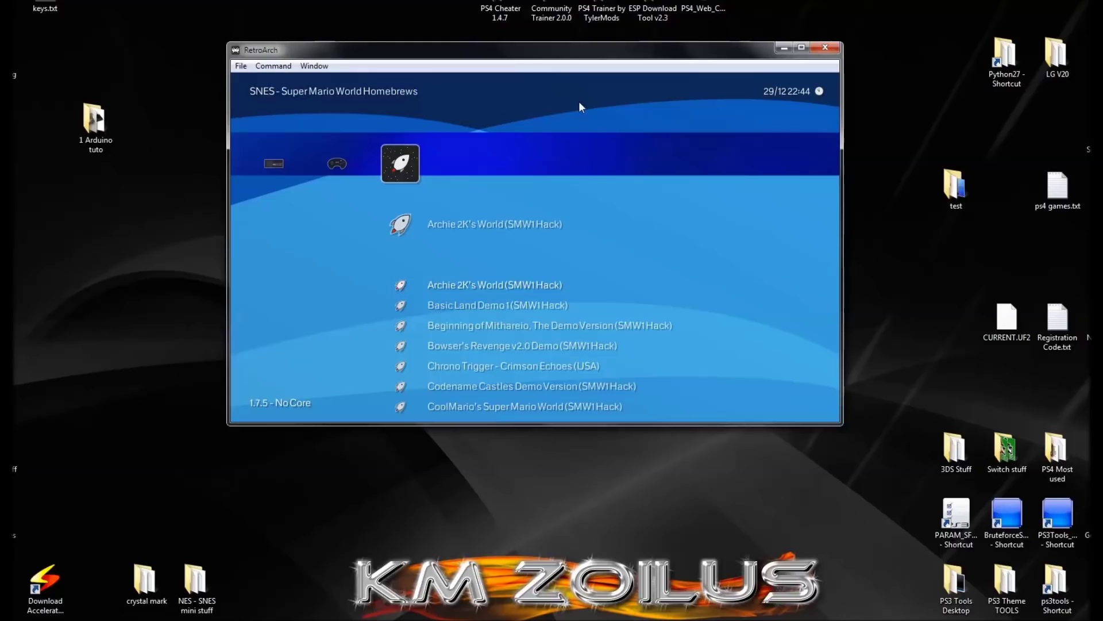
Compare the Nintendo - Super Nintendo Entertainment System playlist with the SNES - Super Mario World Homebrews playlist, ending on the homebrews
key(Left)
key(Left)
key(Left)
key(Left)
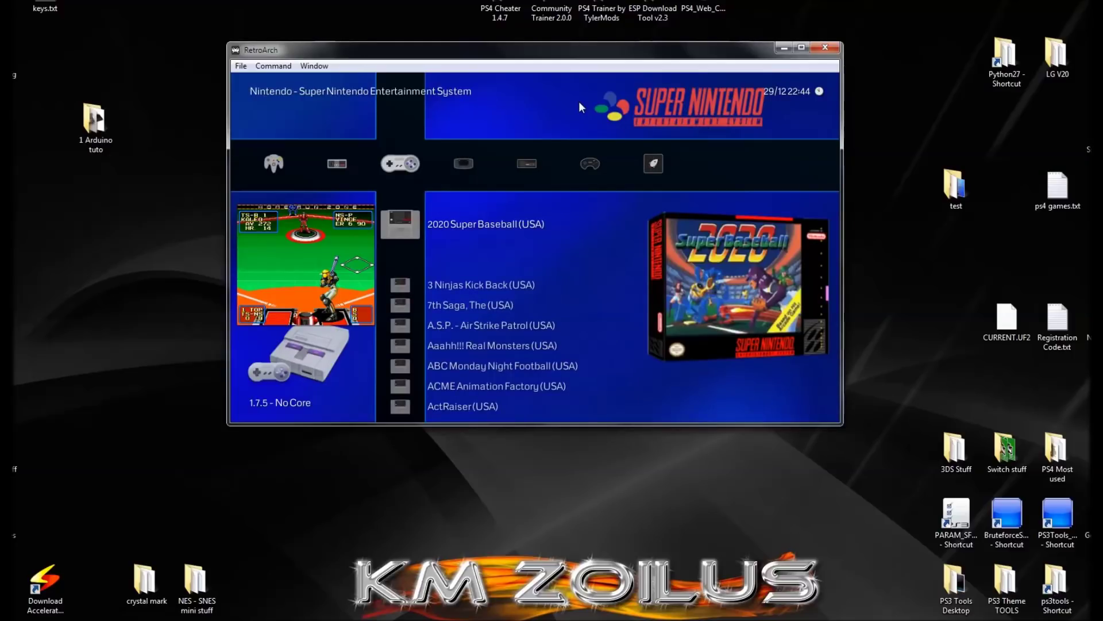
key(Right)
key(Right)
key(Right)
key(Right)
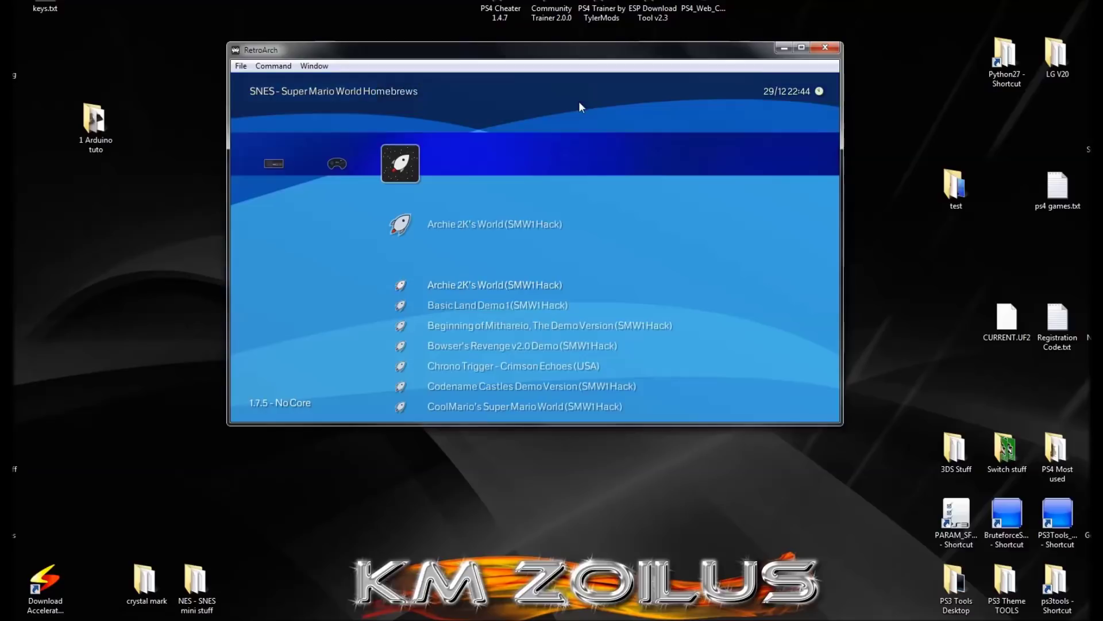